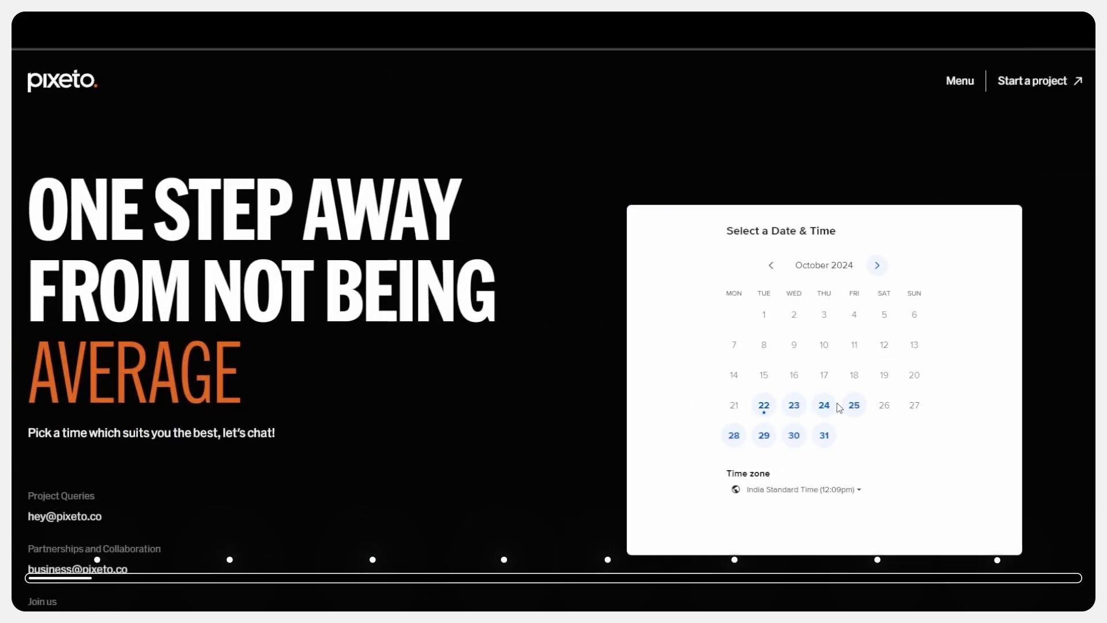
Book the 7:30pm slot on Wednesday, October 23 in Calendly.
left_click(796, 405)
left_click(925, 460)
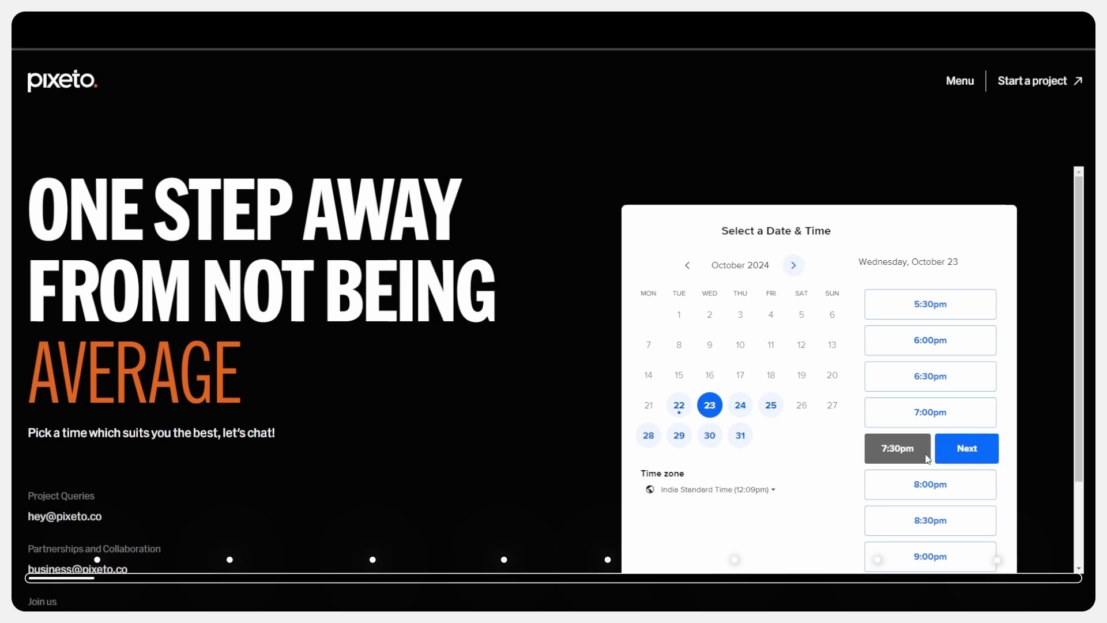
left_click(964, 448)
scroll(736, 459, "down", 4)
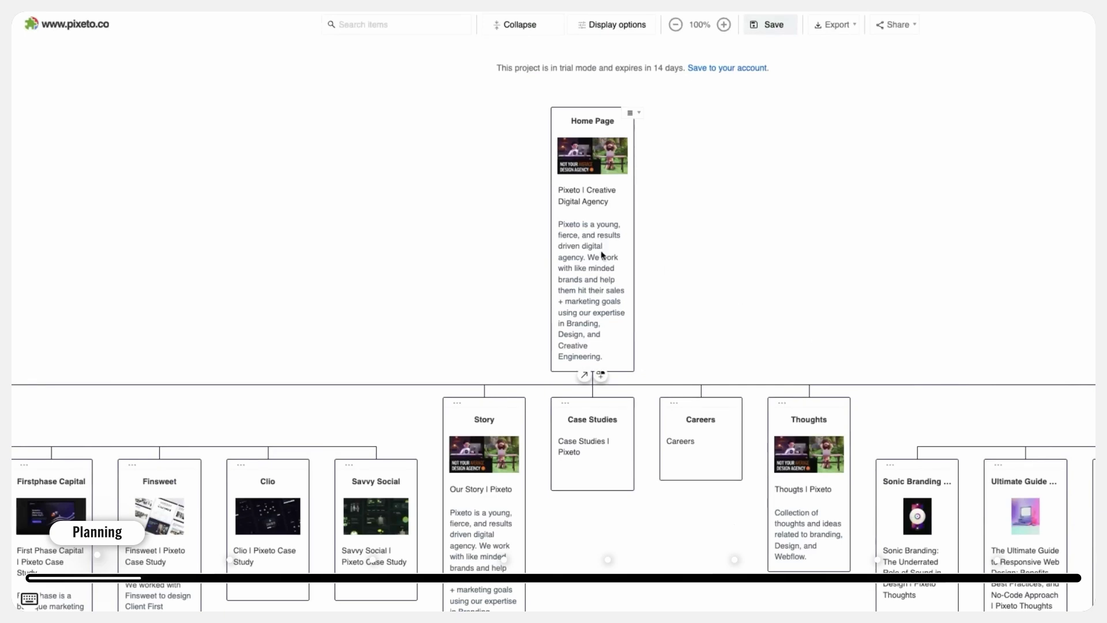
Pan across the visual sitemap pages and the style guide's Color swatches.
scroll(601, 548, "down", 2)
scroll(640, 548, "left", 7)
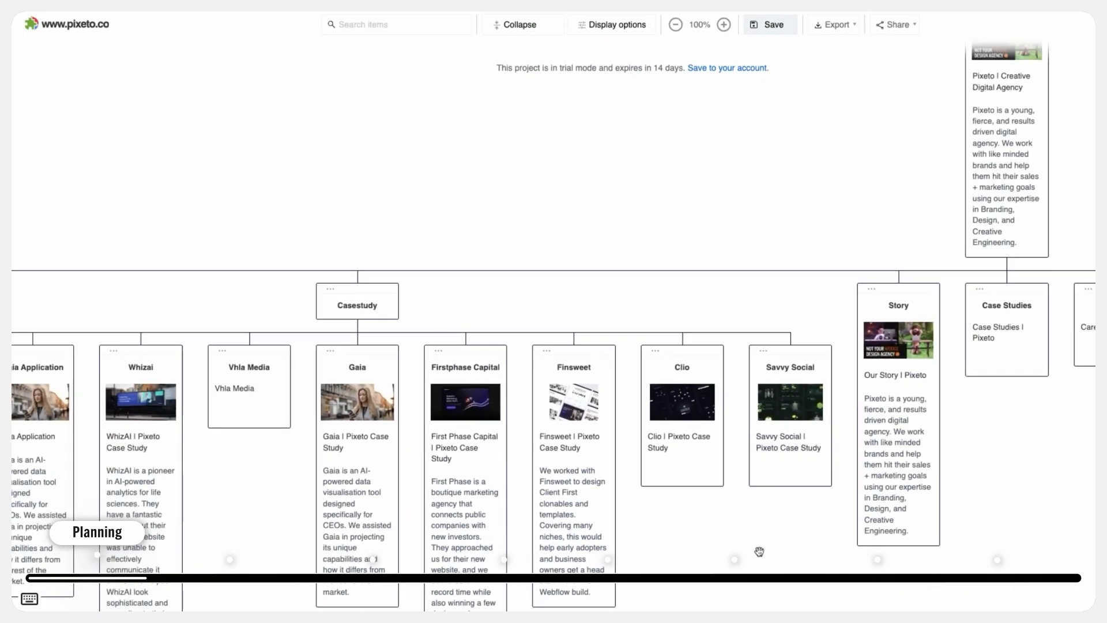
left_click_drag(249, 530, 755, 480)
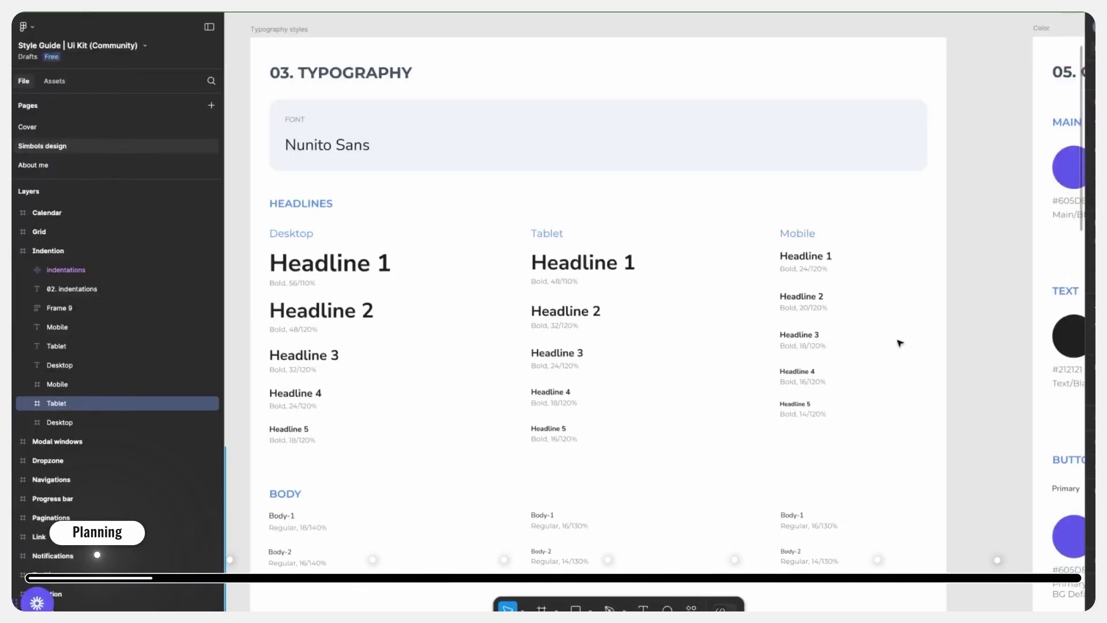
left_click_drag(1010, 440, 585, 440)
scroll(709, 442, "right", 10)
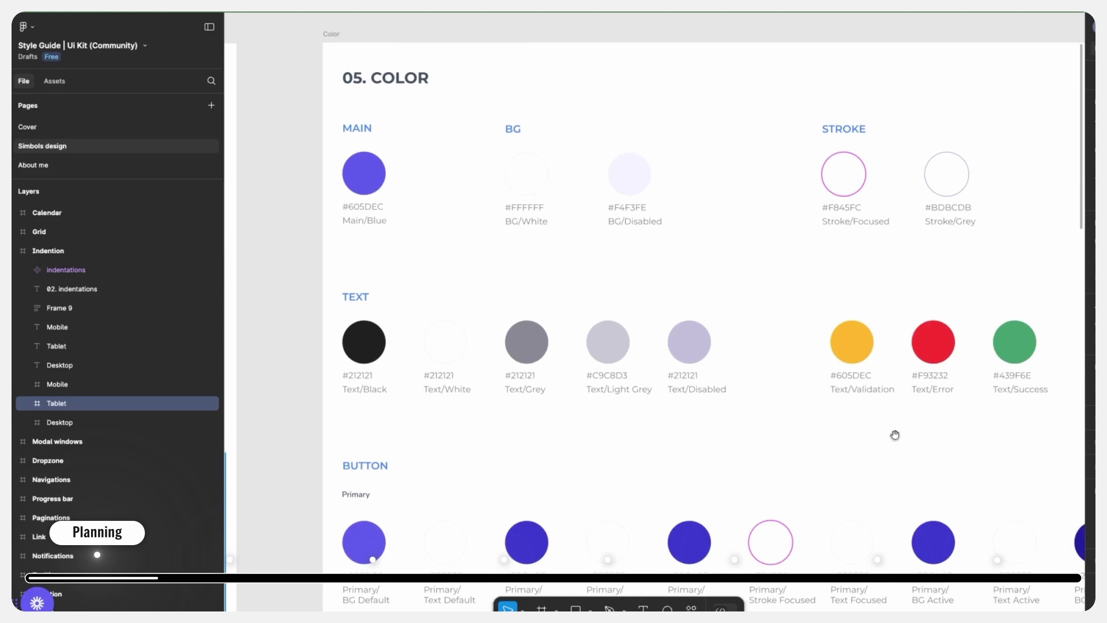
scroll(430, 410, "right", 15)
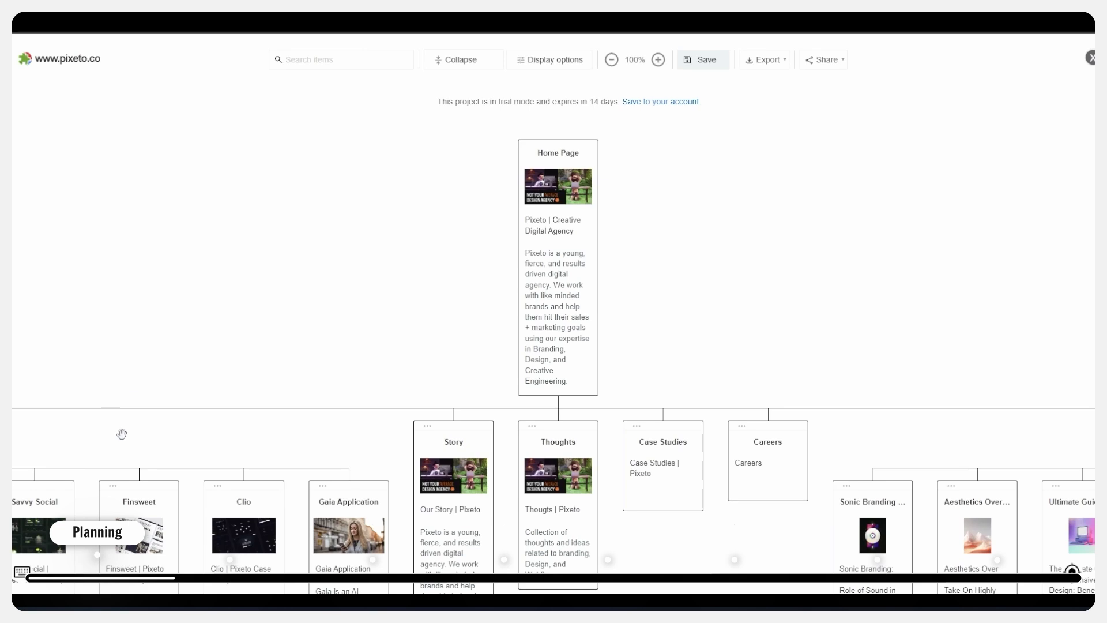
Pan the generated visual sitemap to reveal more branches.
left_click_drag(122, 434, 297, 440)
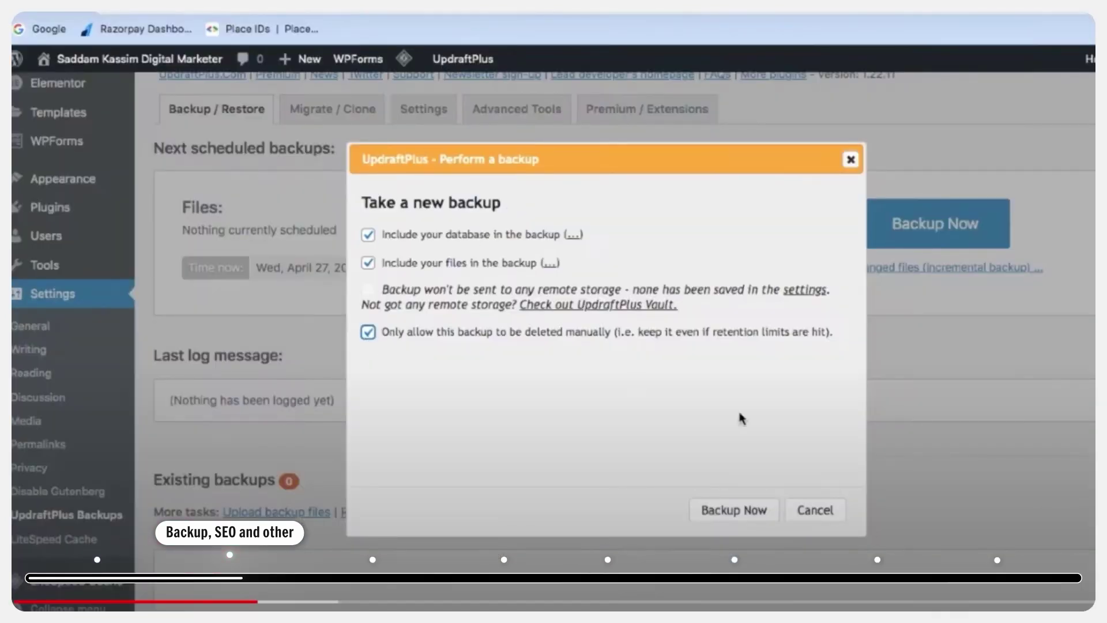
Start the UpdraftPlus backup with both database and files included.
left_click(727, 511)
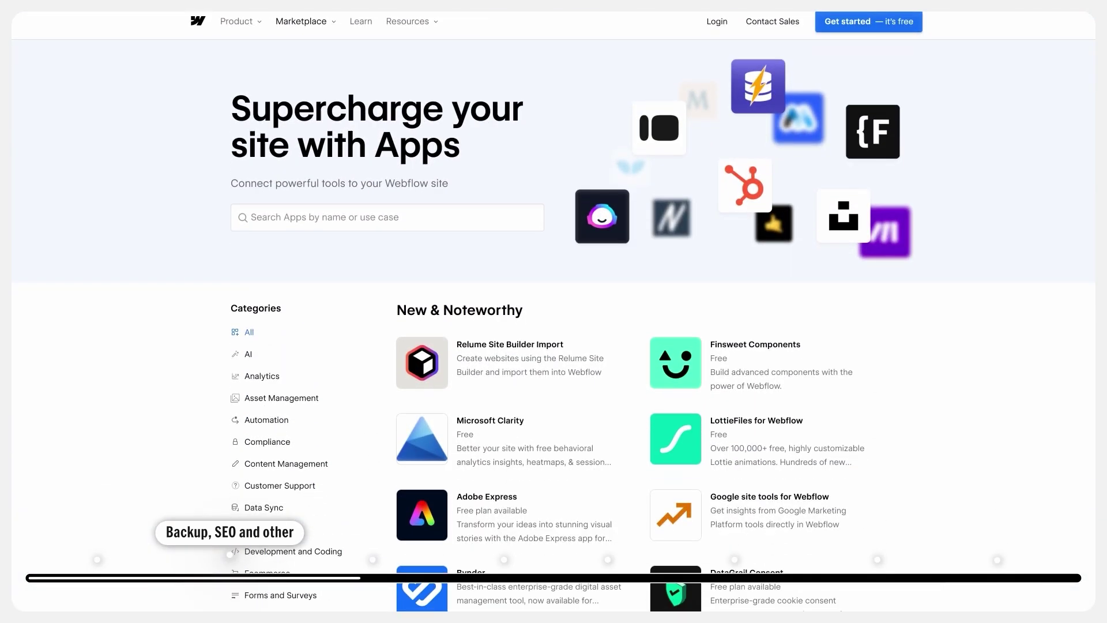
Scroll the Apps Marketplace down to popular apps like Figma to Webflow and Slater.
scroll(553, 312, "down", 9)
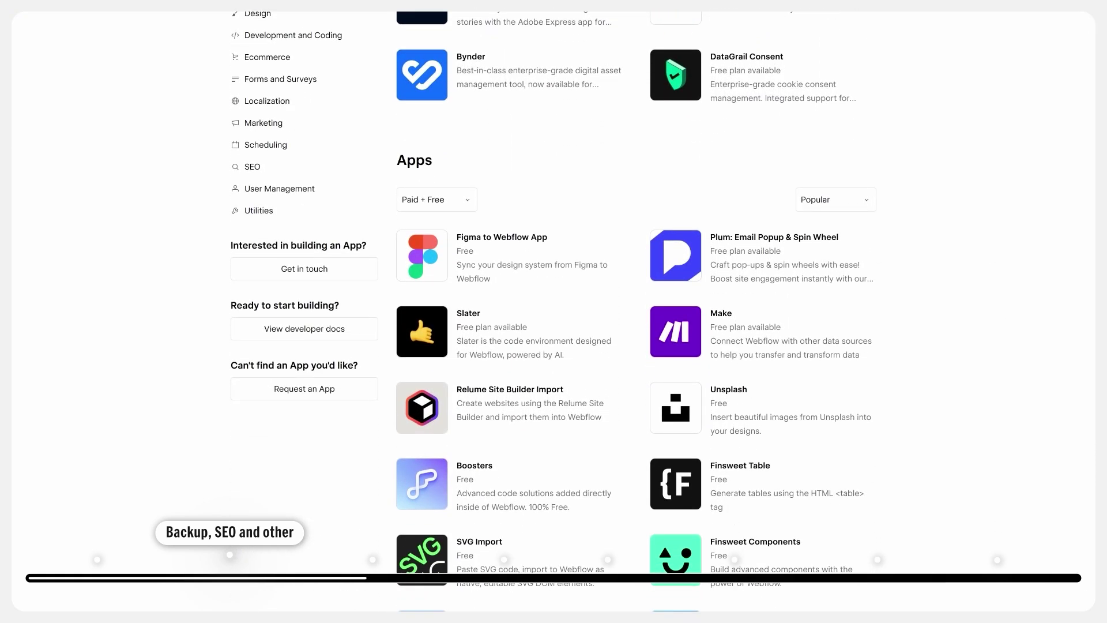
scroll(554, 311, "down", 9)
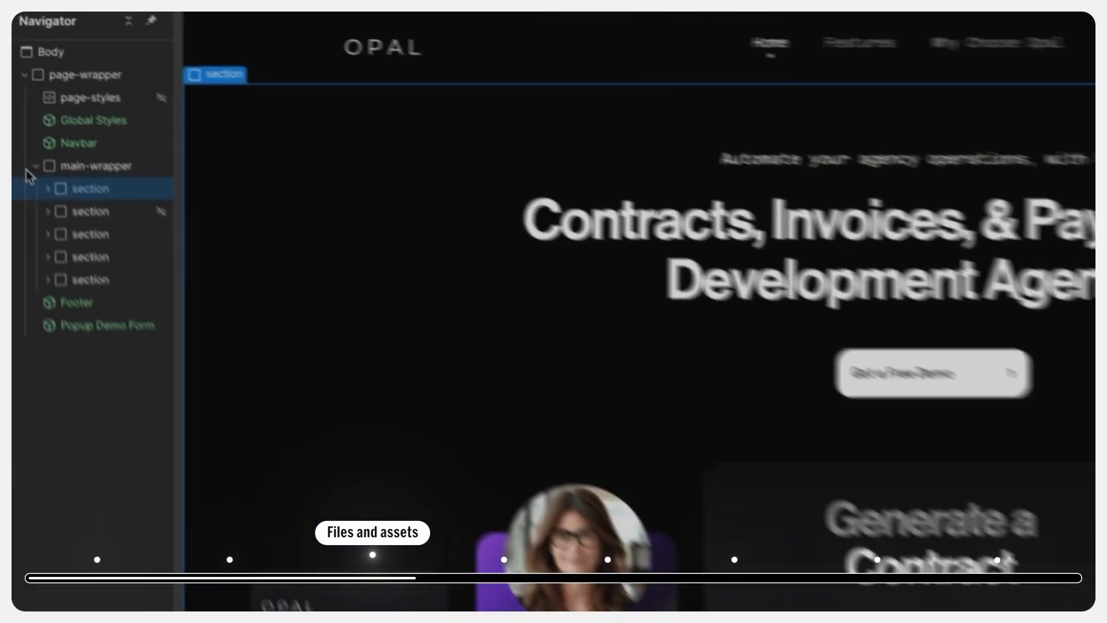
Open the assets library with J and start compressing all 42 selected assets.
left_click(11, 102)
key("j")
scroll(682, 324, "down", 3)
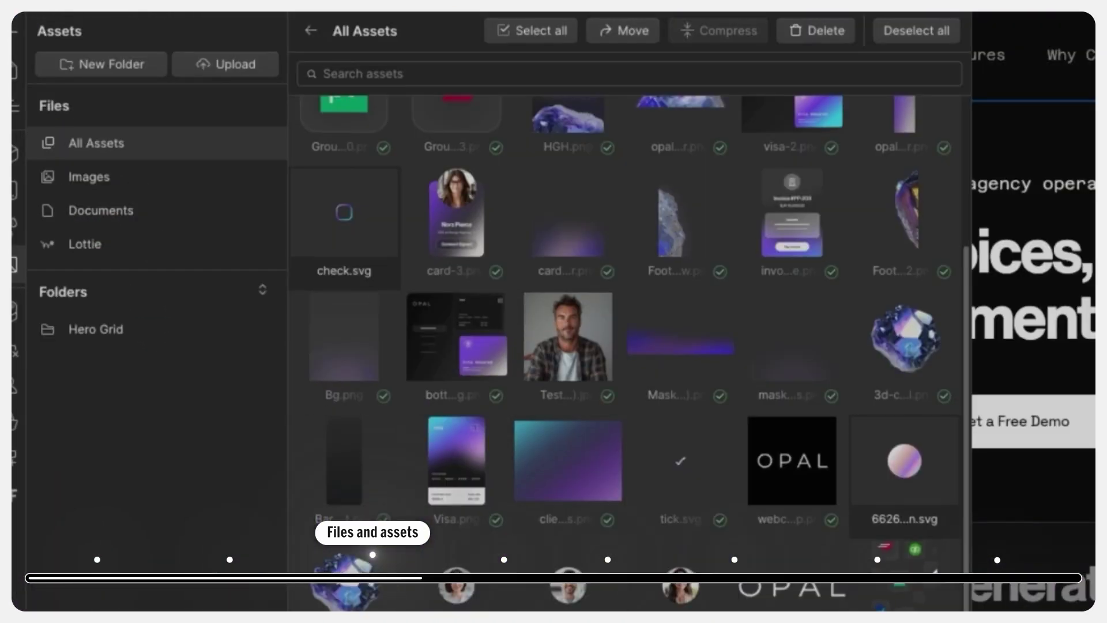
left_click(715, 34)
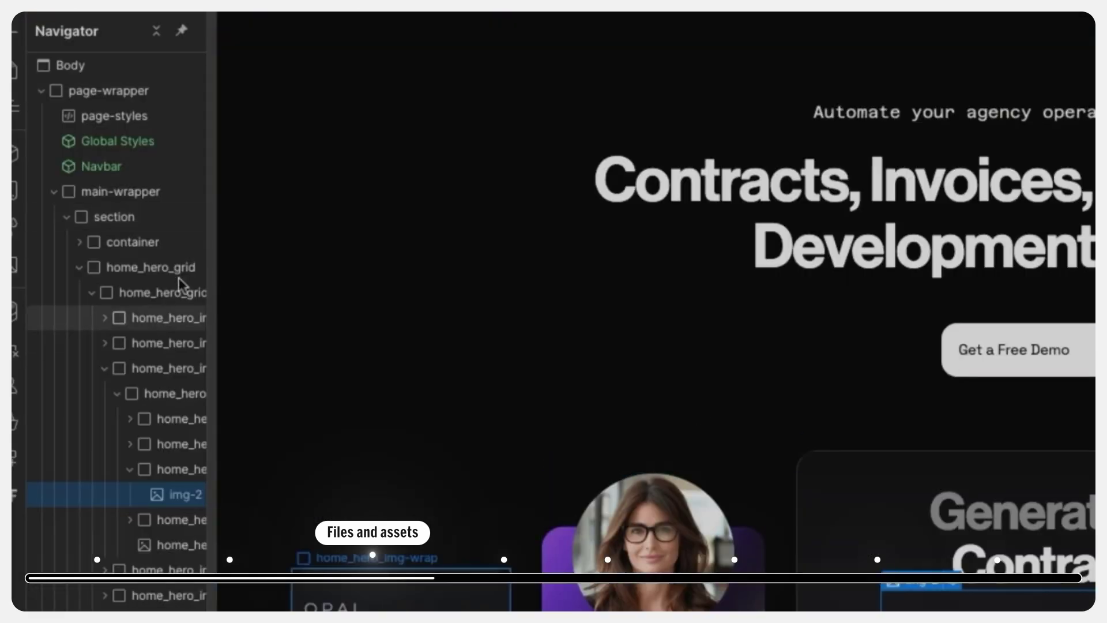
left_click(52, 192)
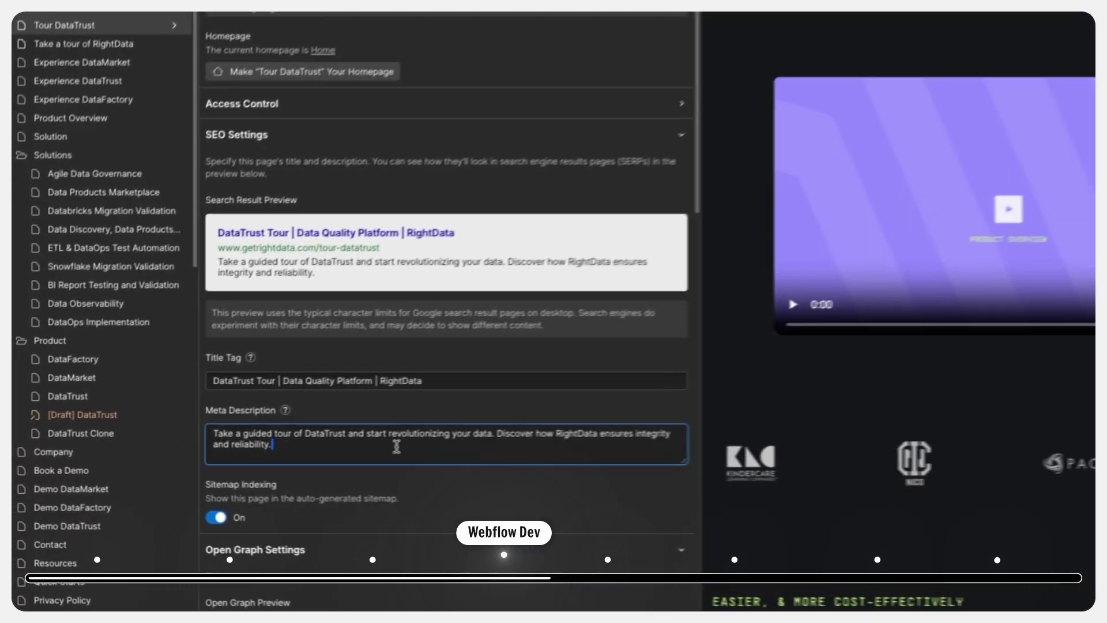
Select all the text in the page's Meta Description field.
key("ctrl+a")
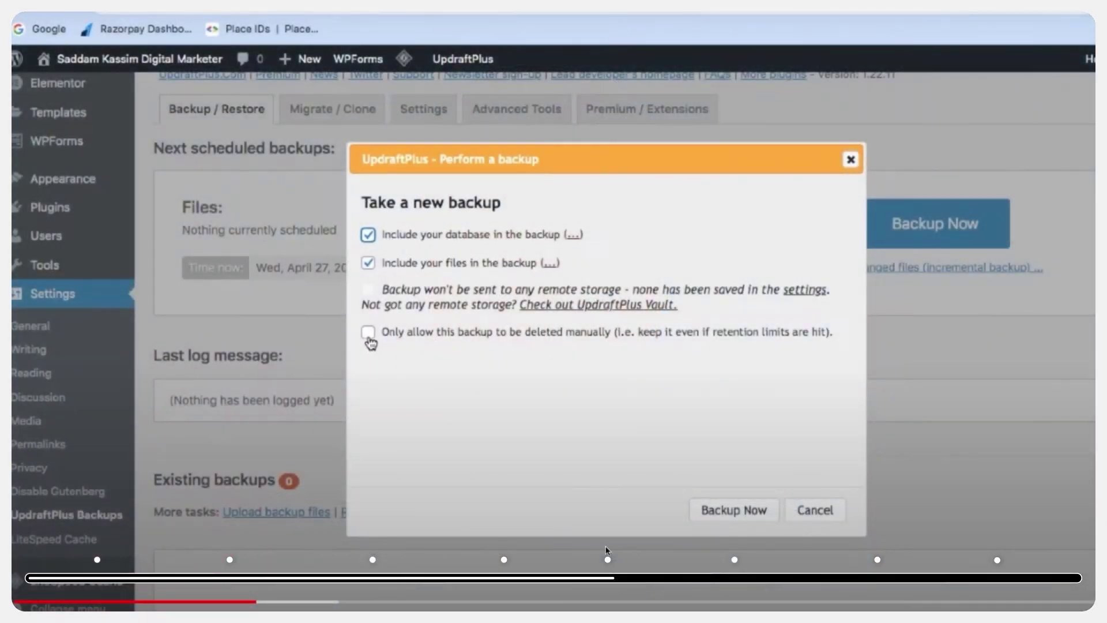
Launch the database-and-files UpdraftPlus backup without the manual-deletion restriction.
left_click(726, 515)
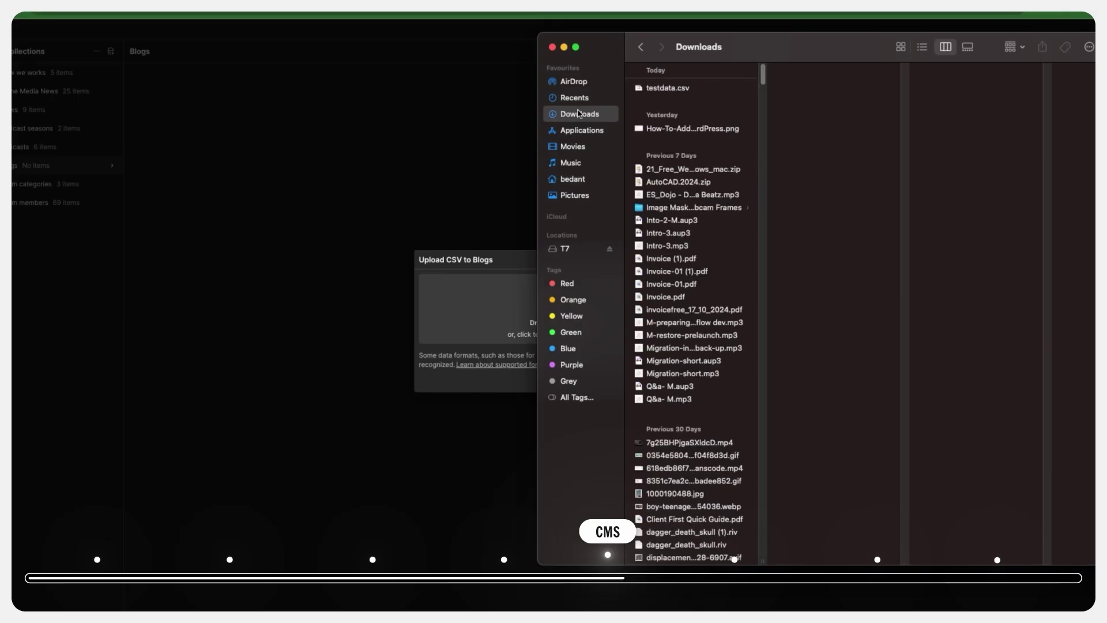
Upload testdata.csv to the Blogs collection, treat the first row as headers, and import.
left_click(655, 86)
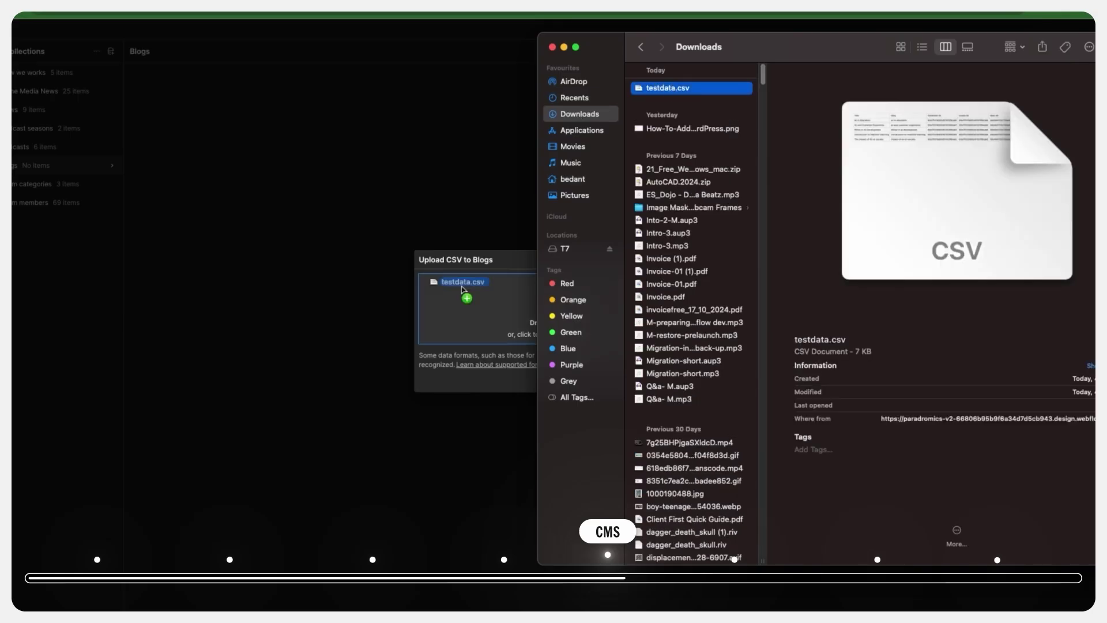
left_click_drag(453, 328, 458, 330)
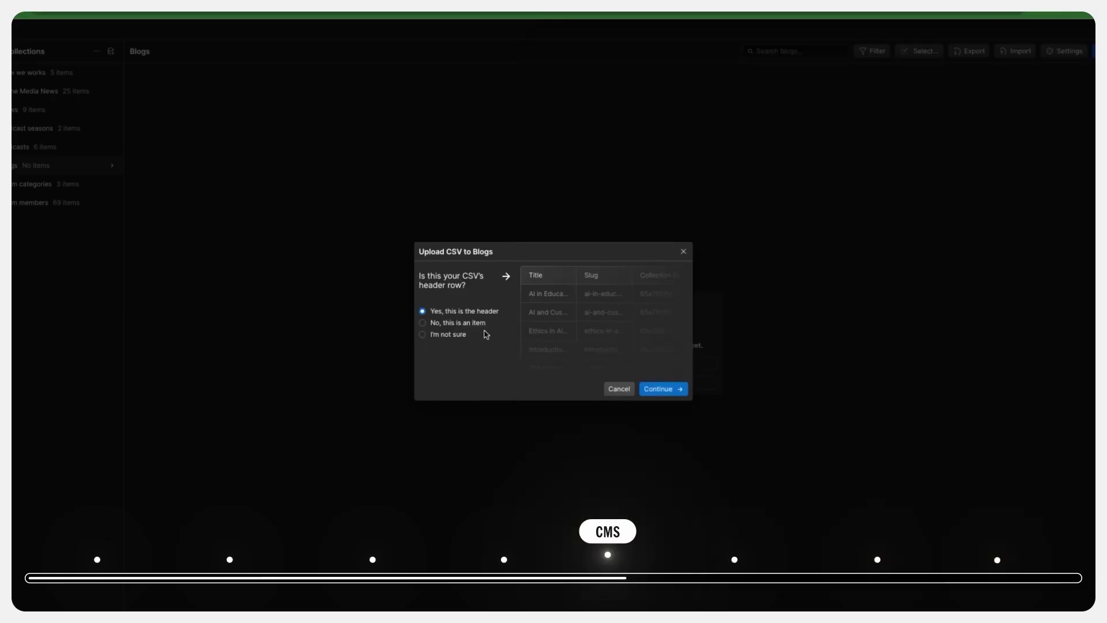
left_click(678, 389)
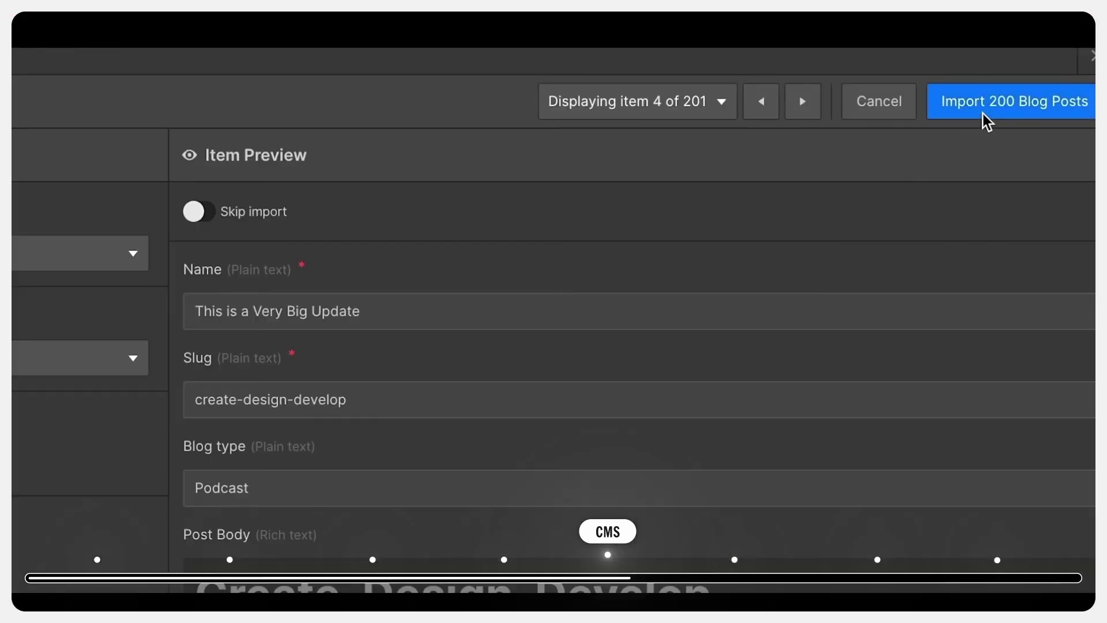
left_click(987, 119)
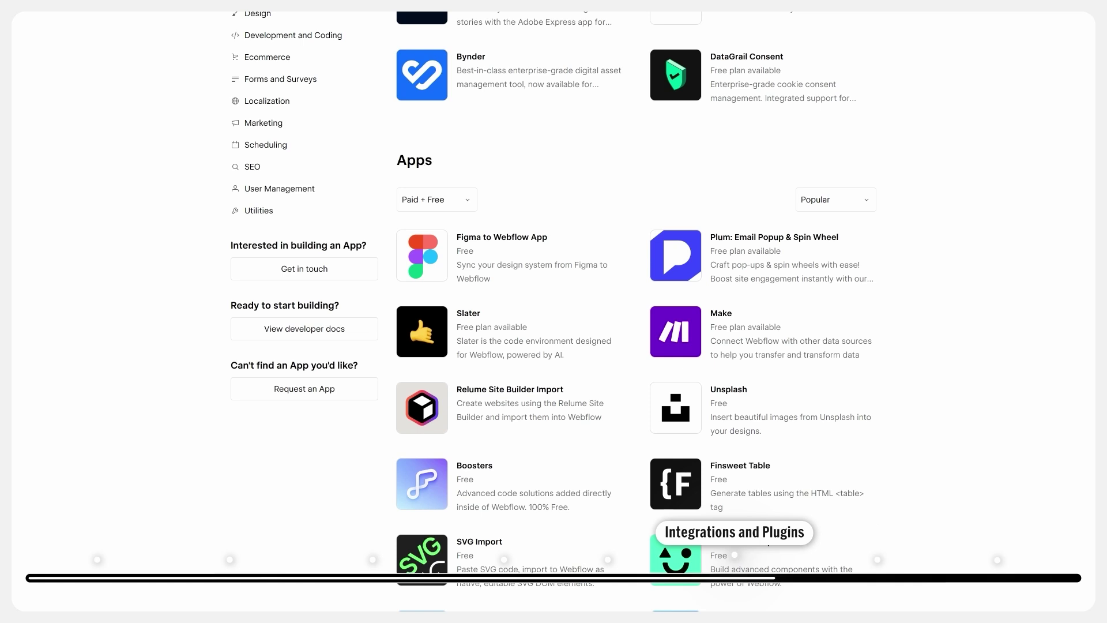
Scroll further down the Apps Marketplace app listings.
scroll(634, 311, "down", 9)
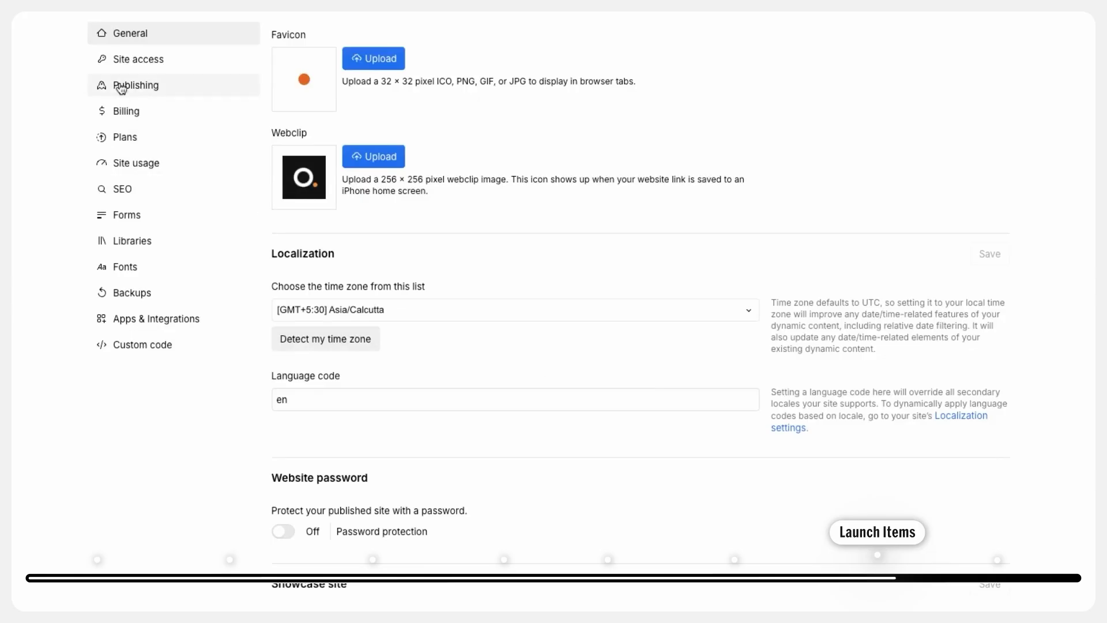
Open Publishing settings, then expand PageSpeed's lazily loaded LCP image diagnostic.
left_click(121, 88)
scroll(265, 443, "down", 9)
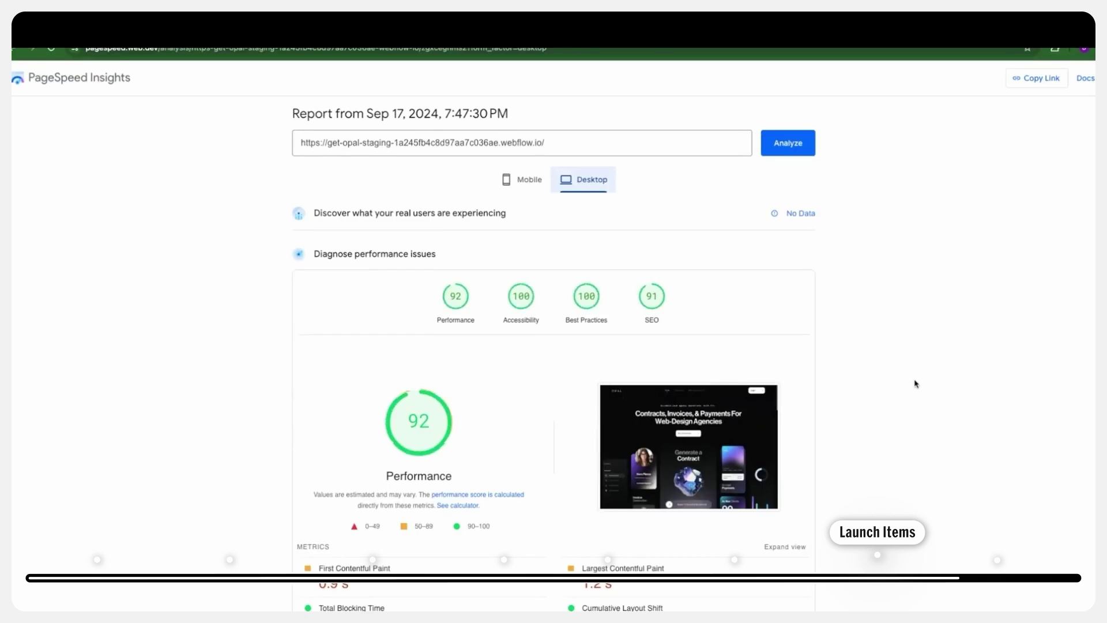
mouse_move(418, 428)
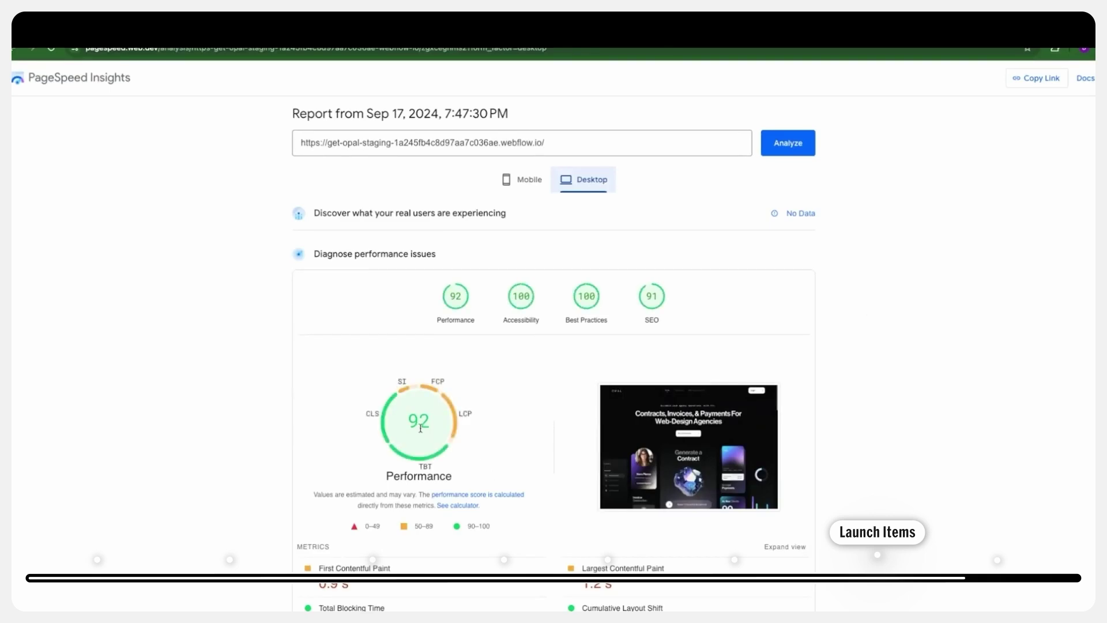
scroll(445, 359, "down", 10)
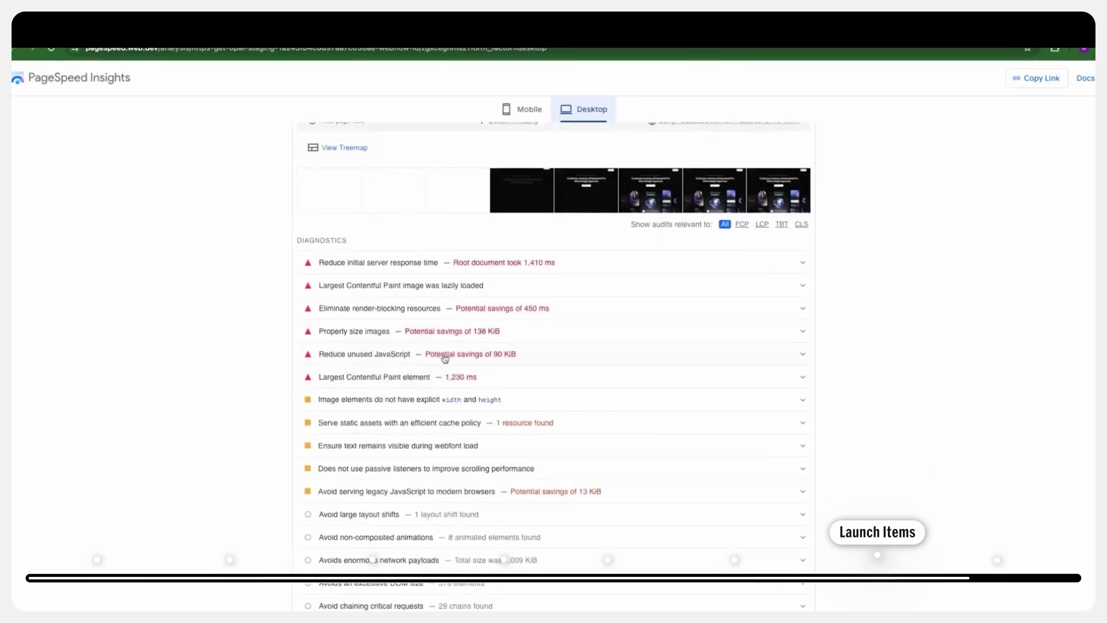
left_click(311, 286)
scroll(424, 400, "down", 1)
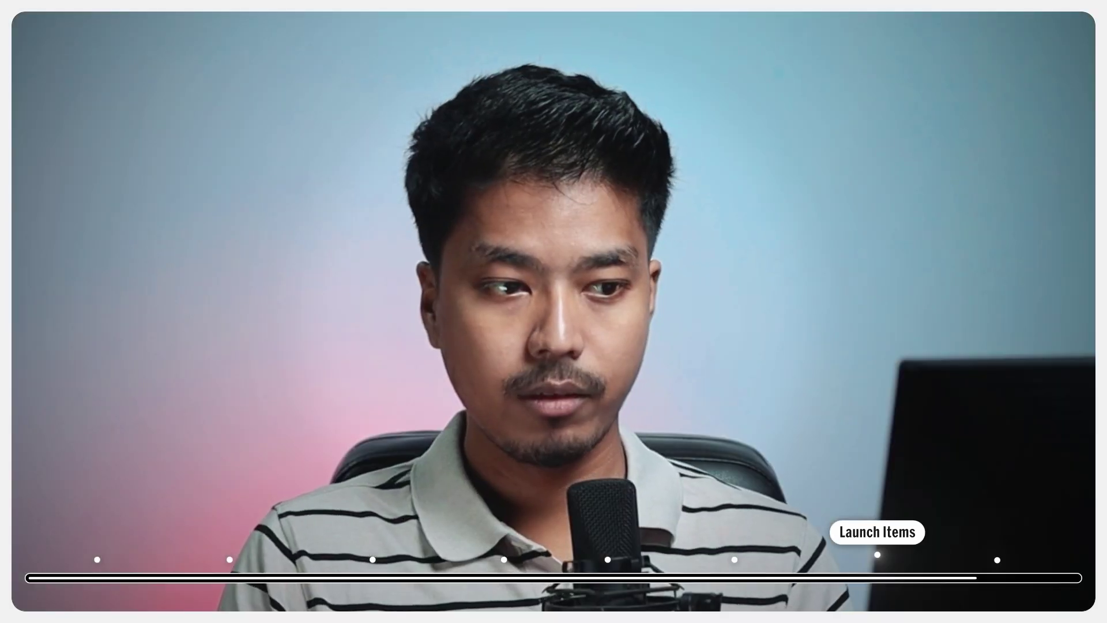